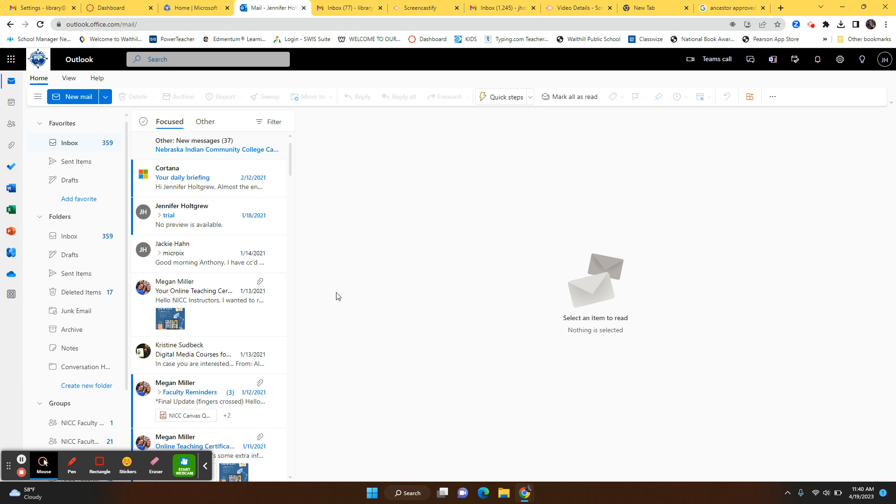
Step: Open the full mail settings for composing and replying, and create a new email signature named "Trial 2"
click(840, 60)
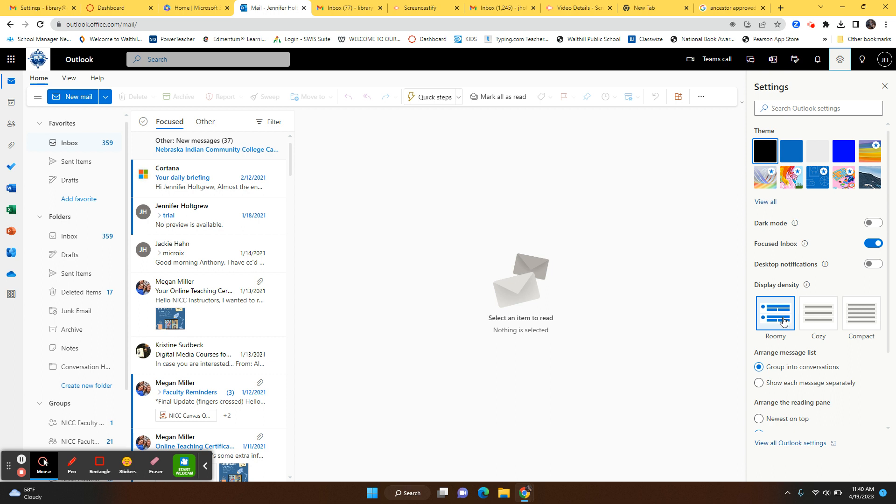
click(784, 444)
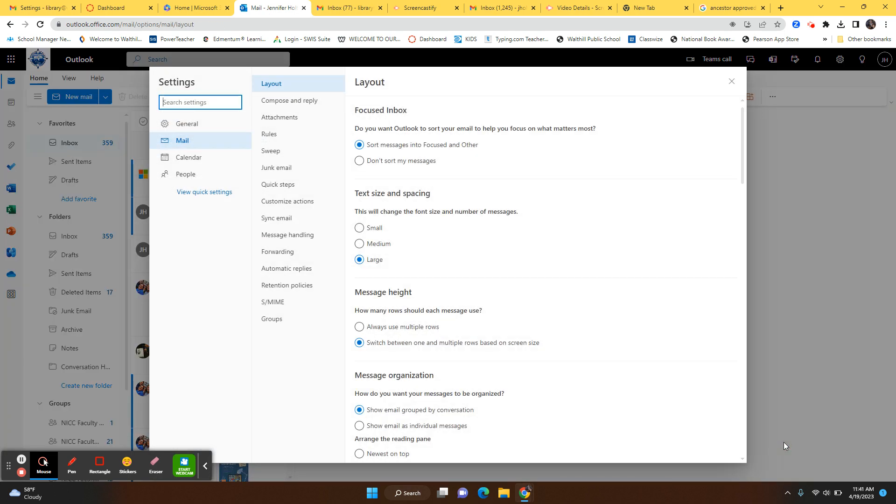
click(289, 104)
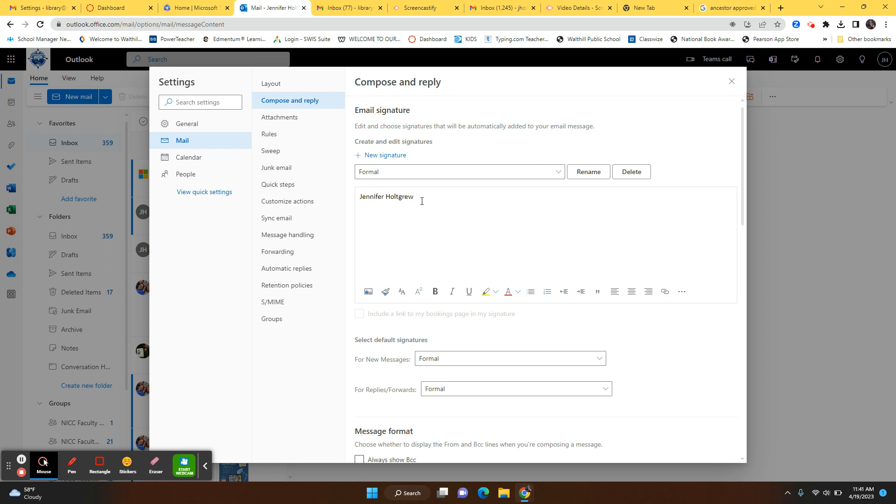
click(370, 156)
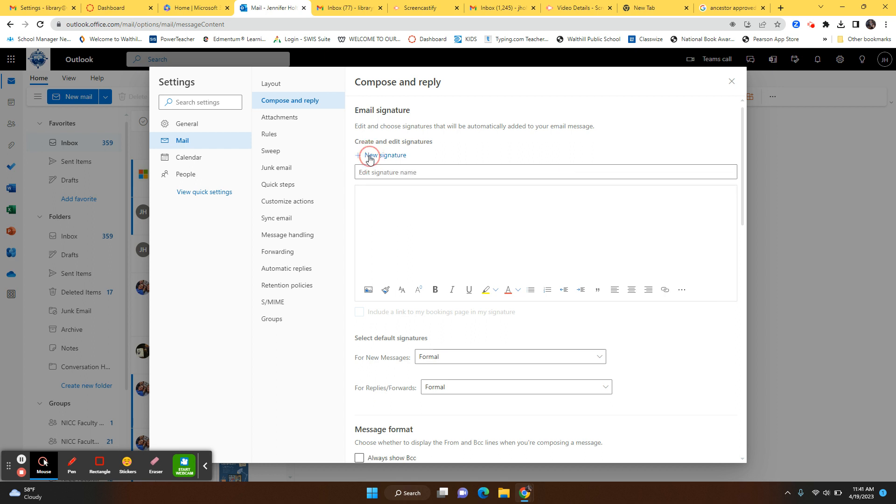
click(394, 173)
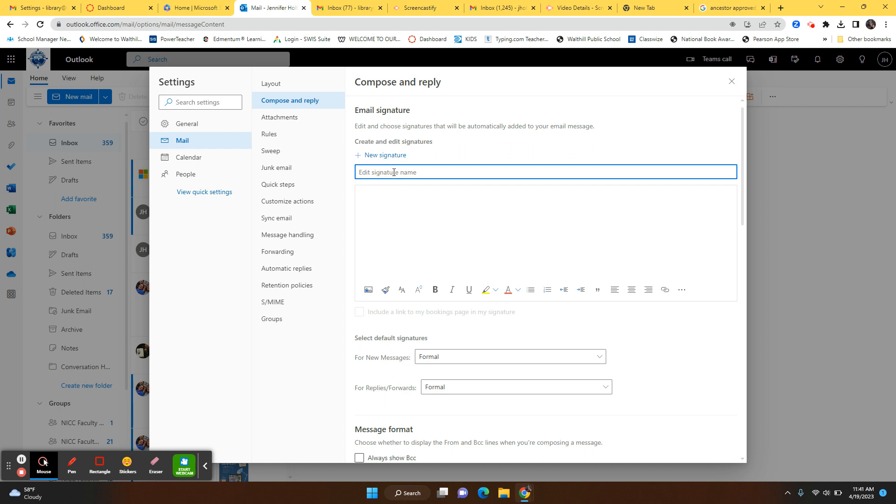
text(Trial 2)
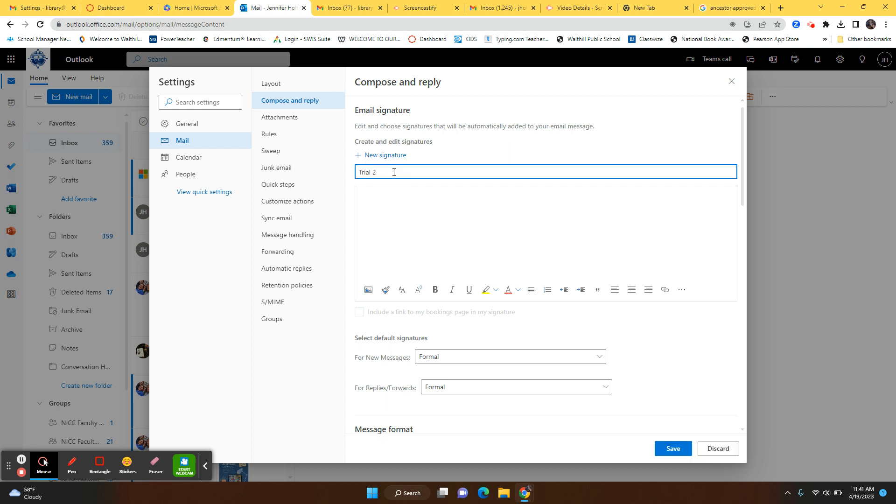
Step: Enter the sender's full name as the first line of the signature body and start a new line
click(456, 236)
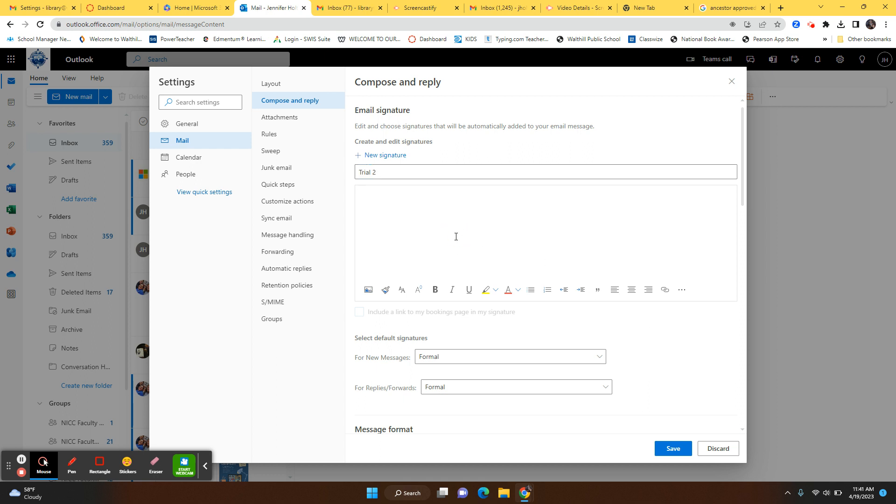
text(Jennifer Holtgrew)
key(Return)
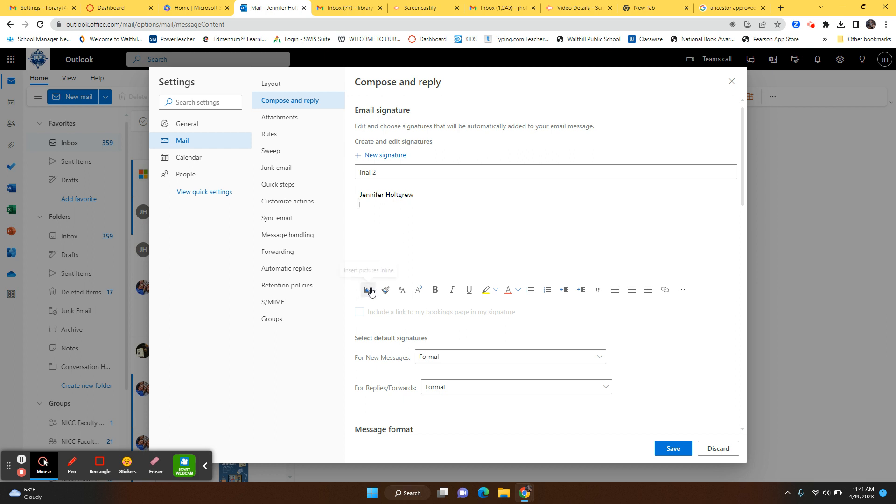
Step: Paste the copied Ancestor Approved book cover image into the signature below the name
click(369, 290)
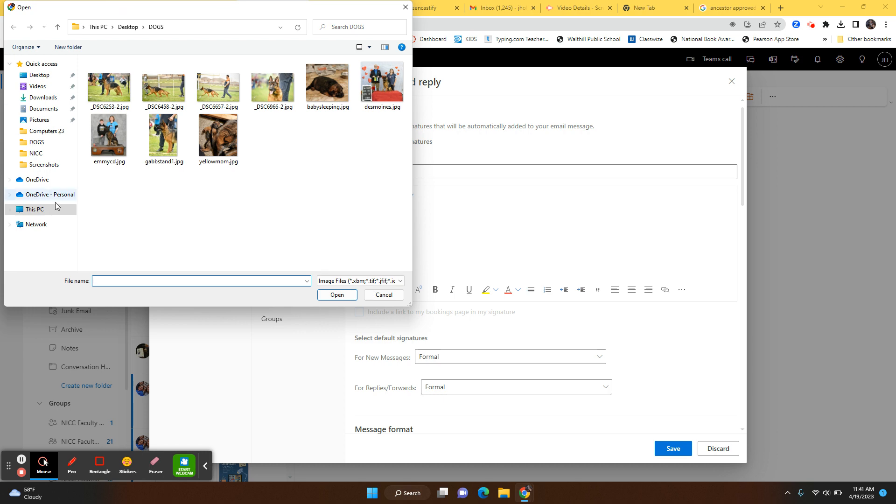
click(384, 295)
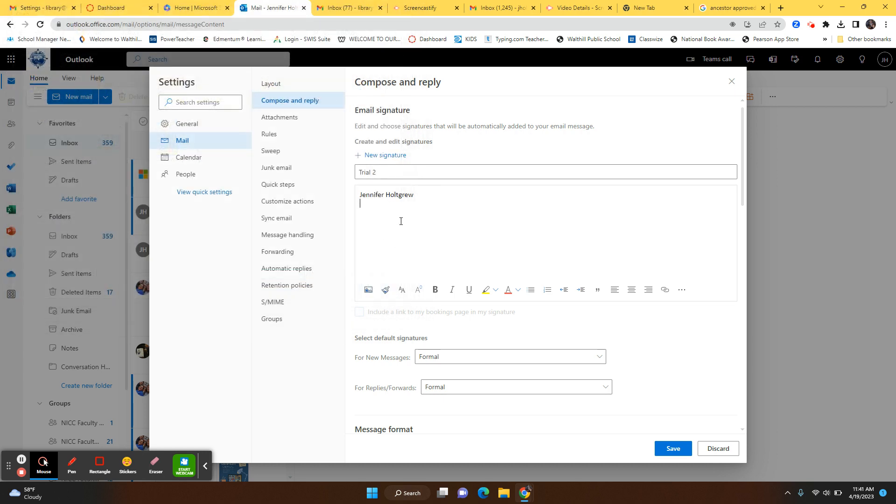
key(ctrl+v)
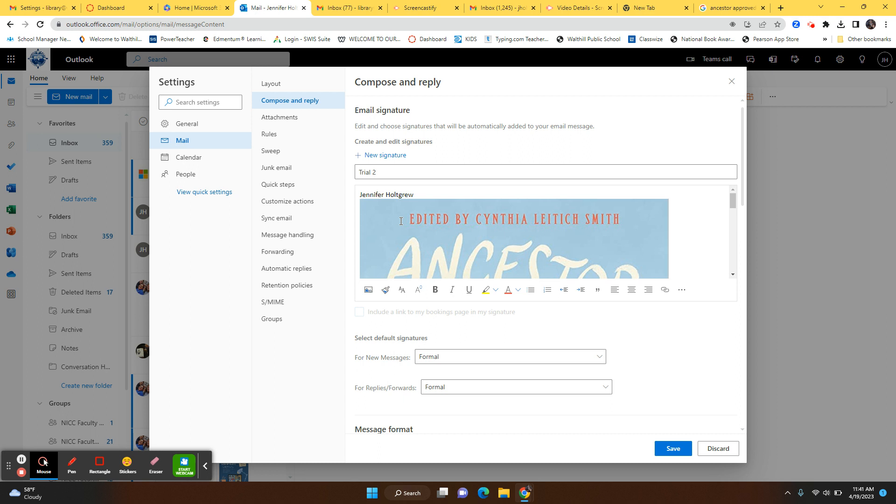
Step: Resize the book cover image in the signature to Small (25%)
right_click(571, 244)
right_click(569, 245)
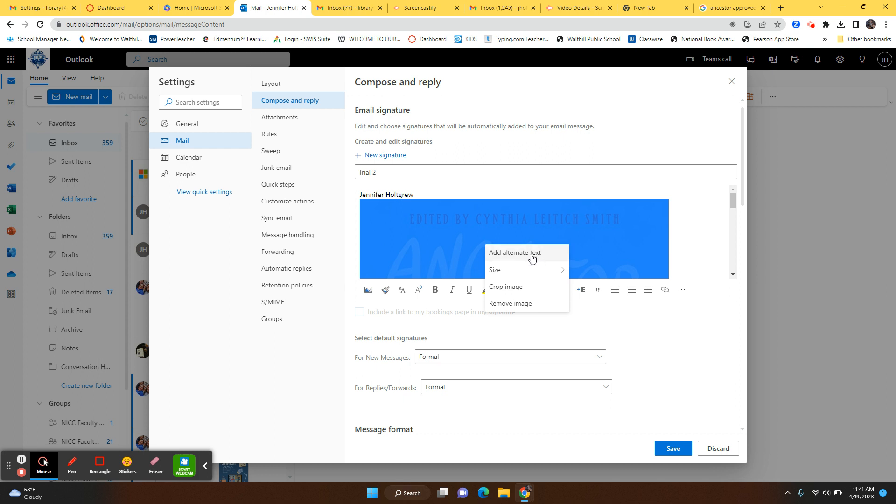
mouse_move(508, 273)
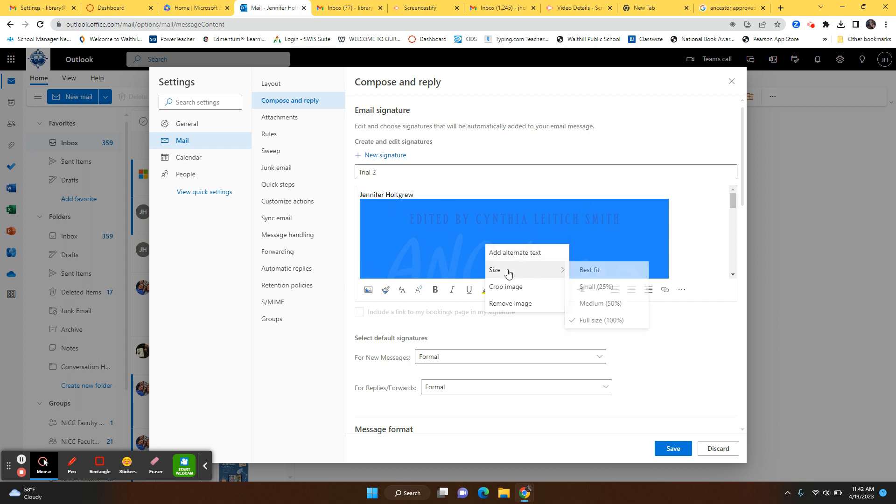
click(607, 287)
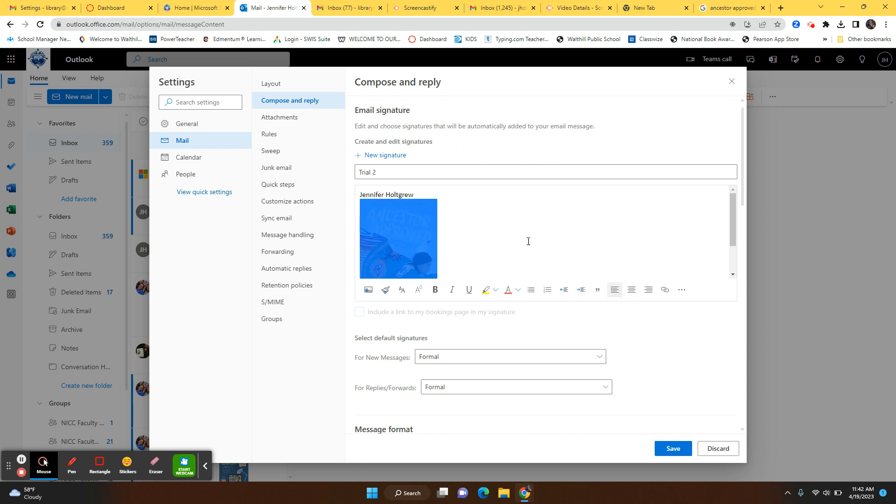
right_click(374, 232)
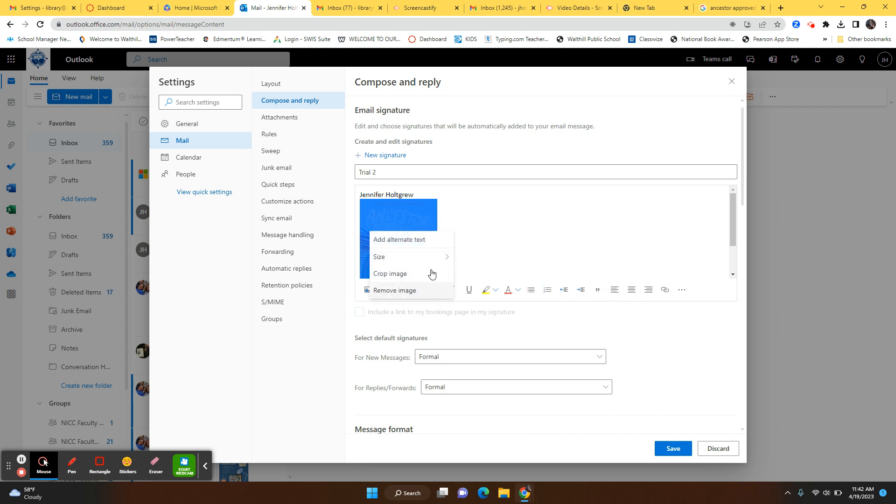
click(520, 234)
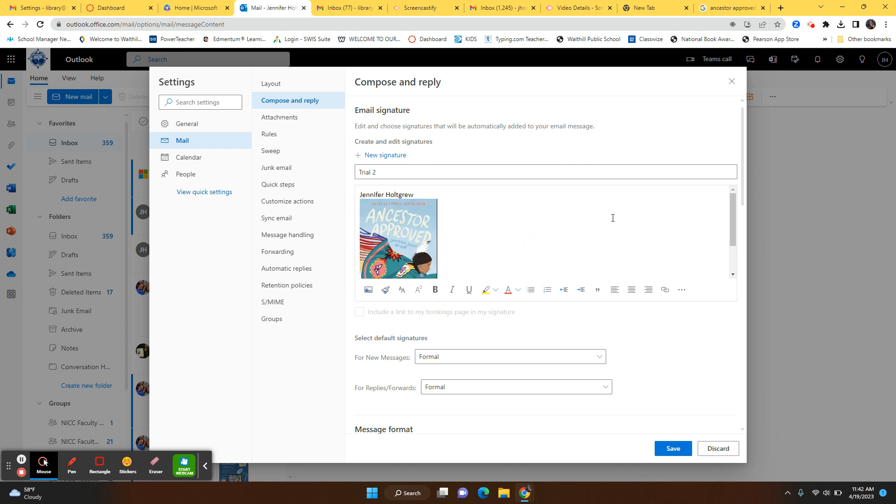
Step: Add the caption "What I'm Reading" below the book cover image in the signature
drag(731, 227, 731, 252)
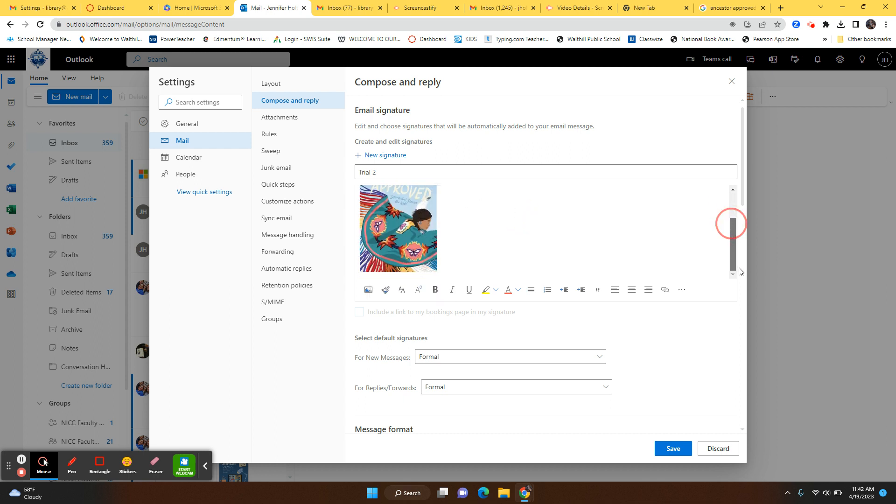
text(What )
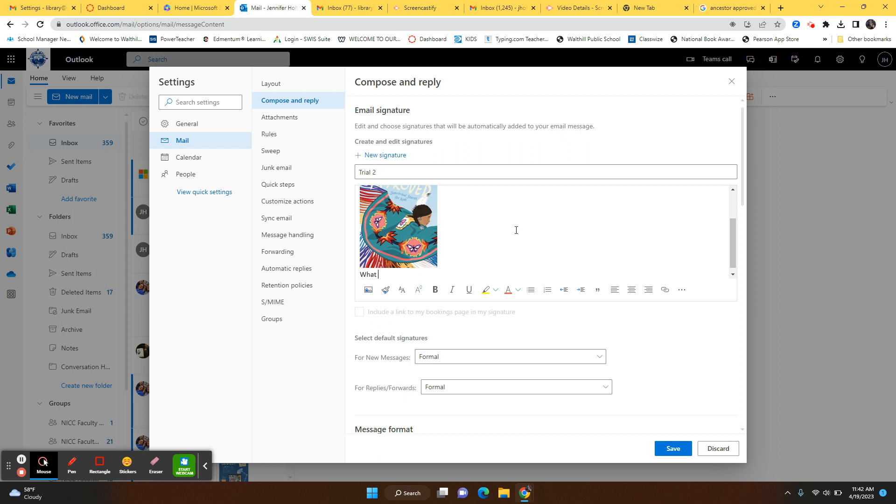
text(I'm Reading)
Step: Format the "What I'm Reading" caption in light purple, bold, italic Cambria
click(412, 278)
drag(412, 278, 355, 276)
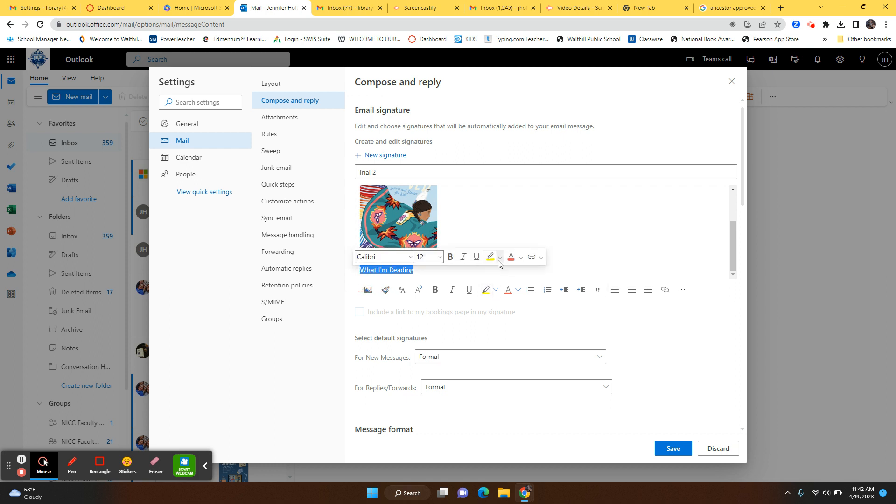
click(519, 258)
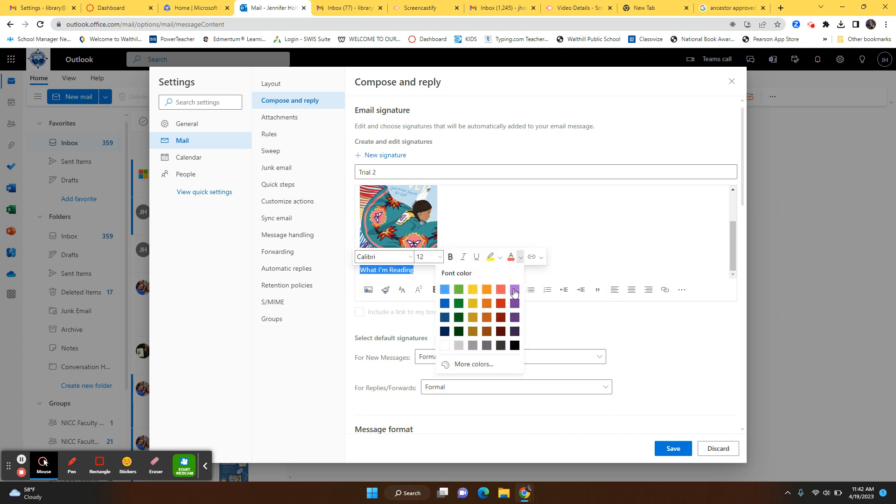
click(514, 290)
click(450, 257)
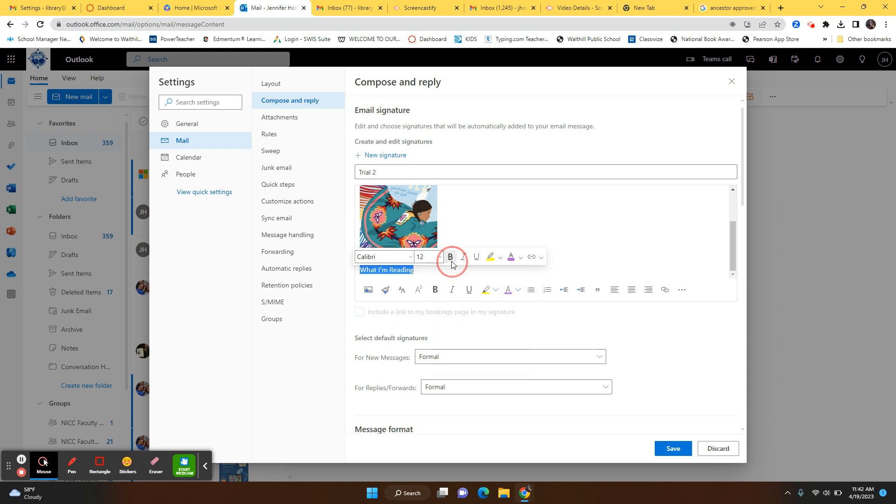
click(463, 256)
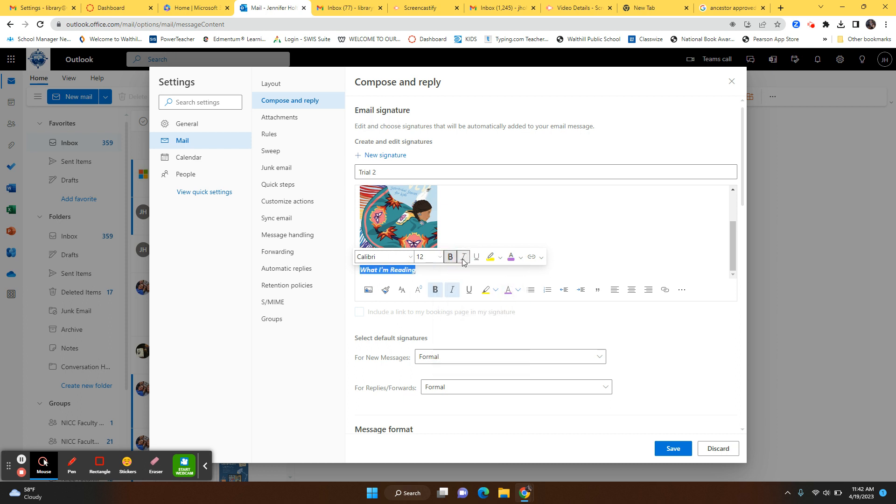
click(410, 256)
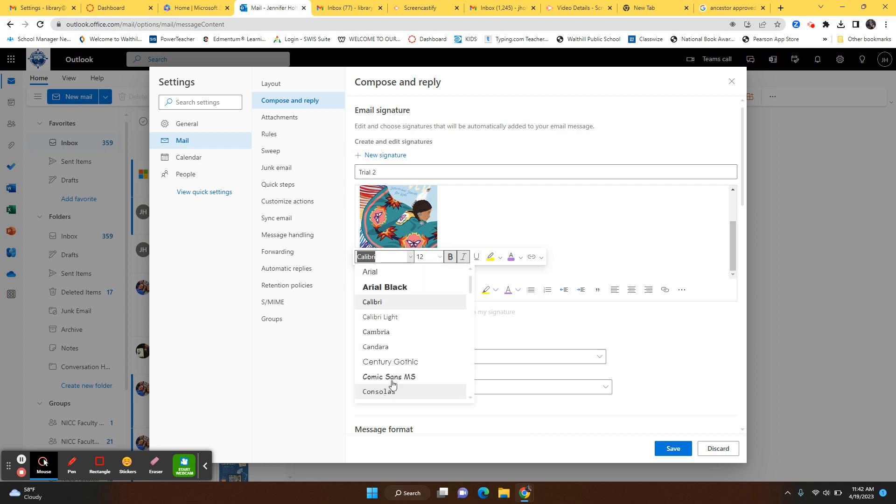
click(373, 331)
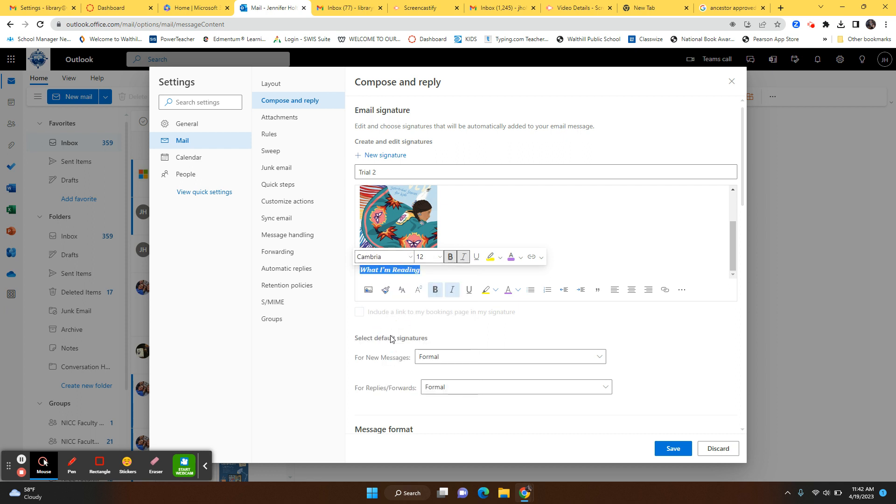
click(644, 258)
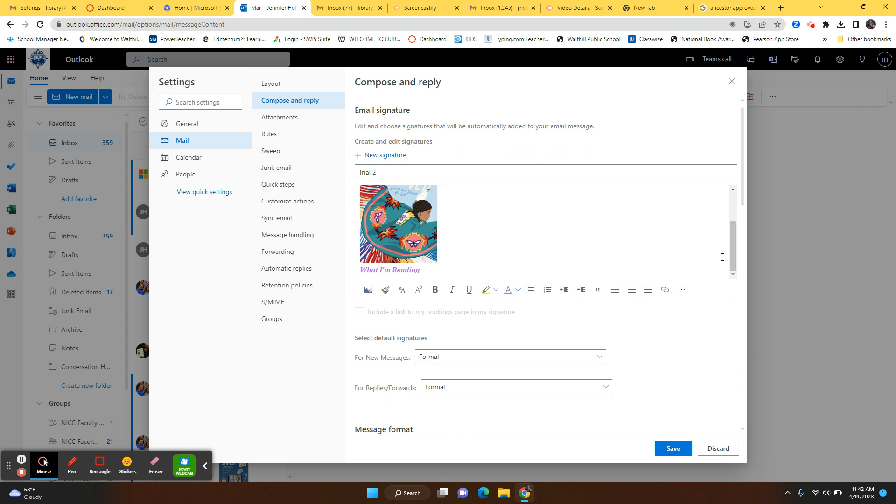
Step: Insert the line "NICC Instructor" between the name and the book cover image
drag(732, 263, 655, 206)
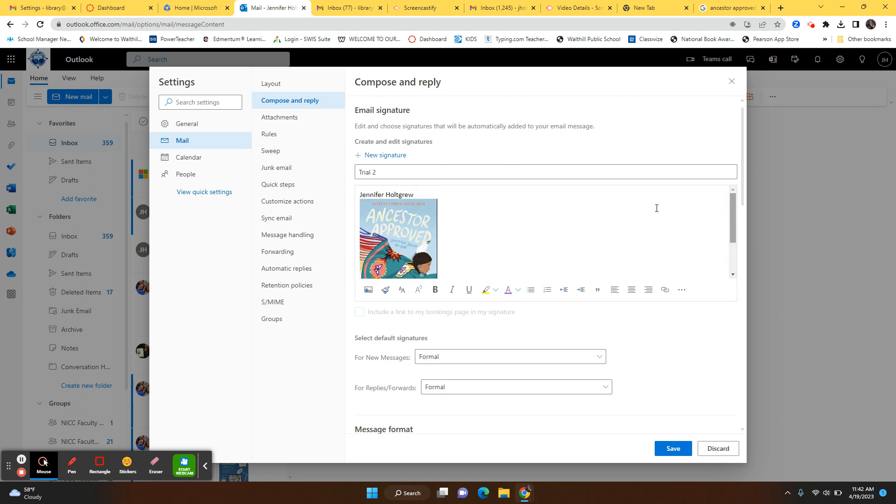
click(427, 192)
key(Return)
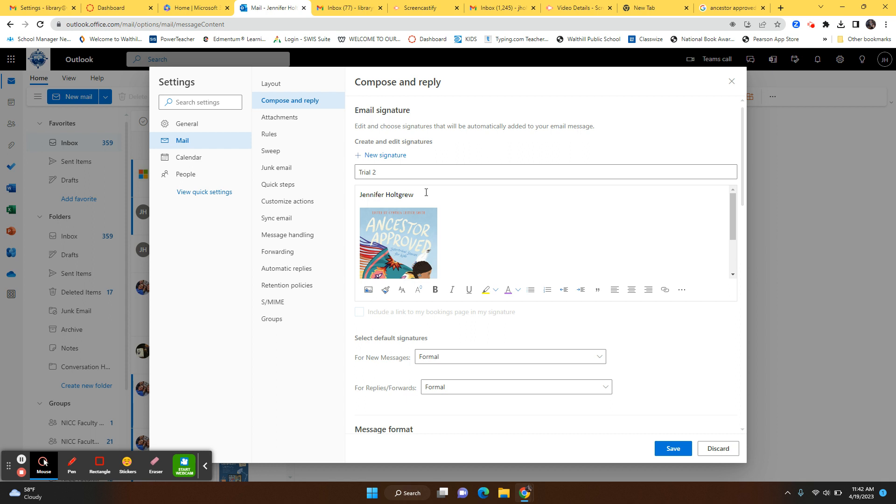
text(NICC Instructor)
key(Return)
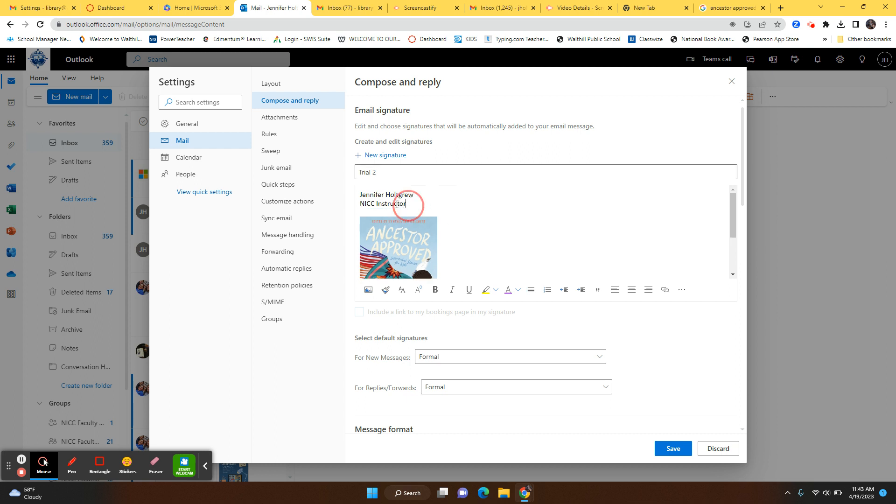
drag(408, 205, 354, 207)
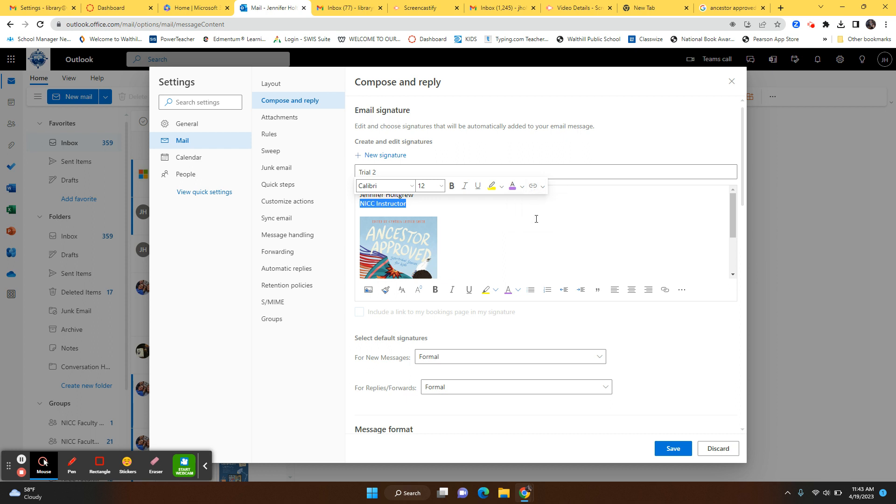
click(534, 186)
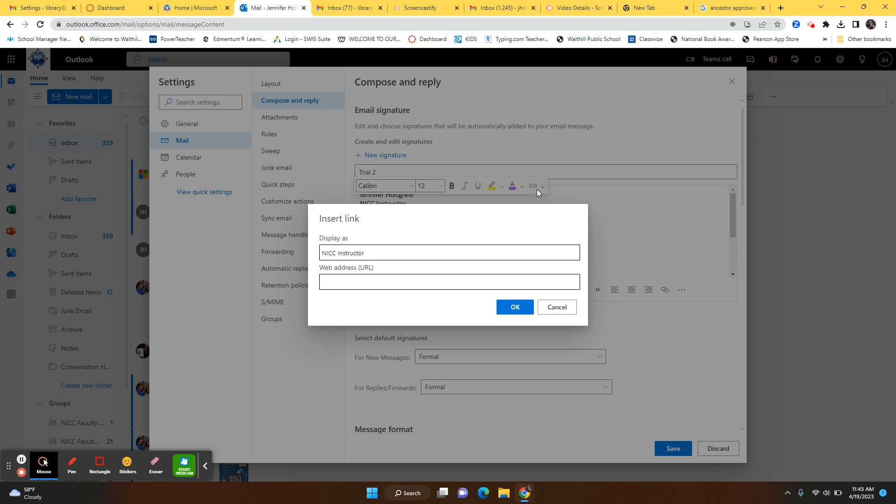
click(357, 279)
text(www.thenicc.edu)
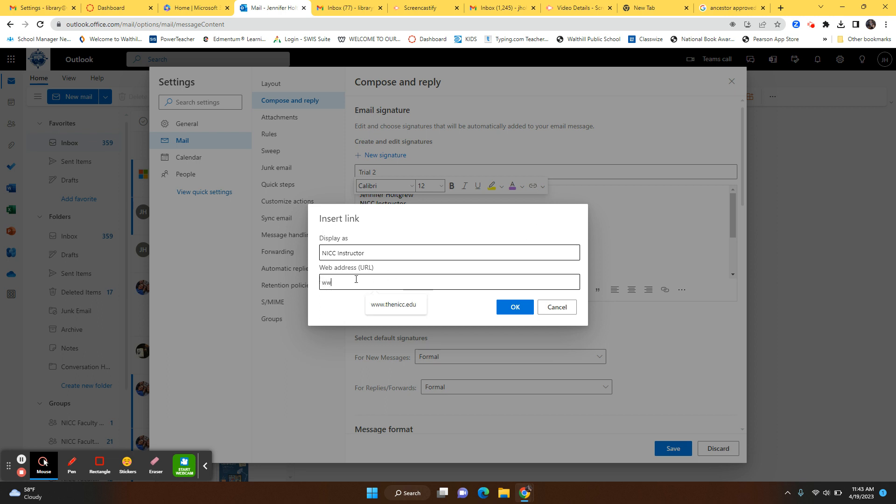
click(397, 304)
click(529, 311)
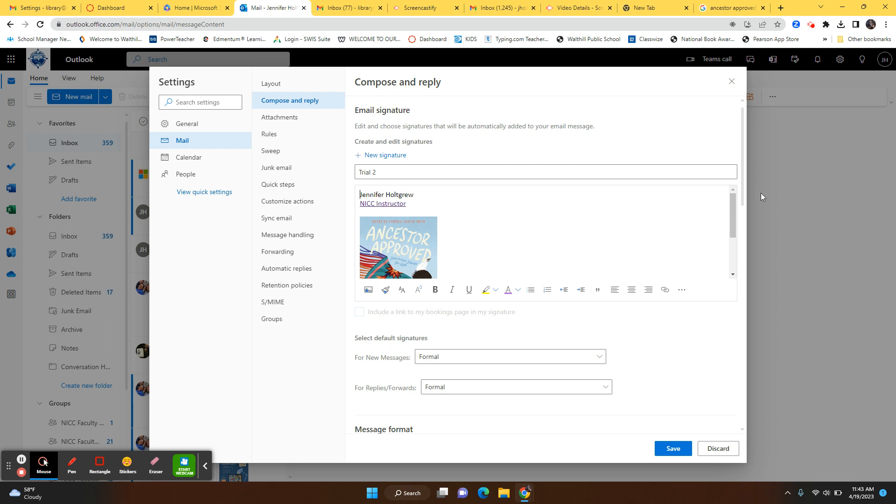
Step: Review the lower part of the signature and the default signature choices for new messages
mouse_move(732, 214)
mouse_down()
mouse_move(733, 257)
mouse_move(746, 267)
mouse_up()
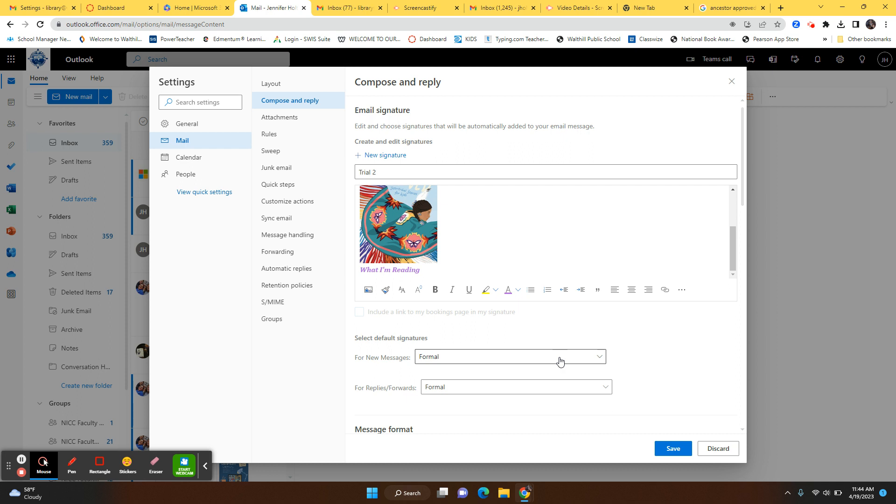
click(598, 359)
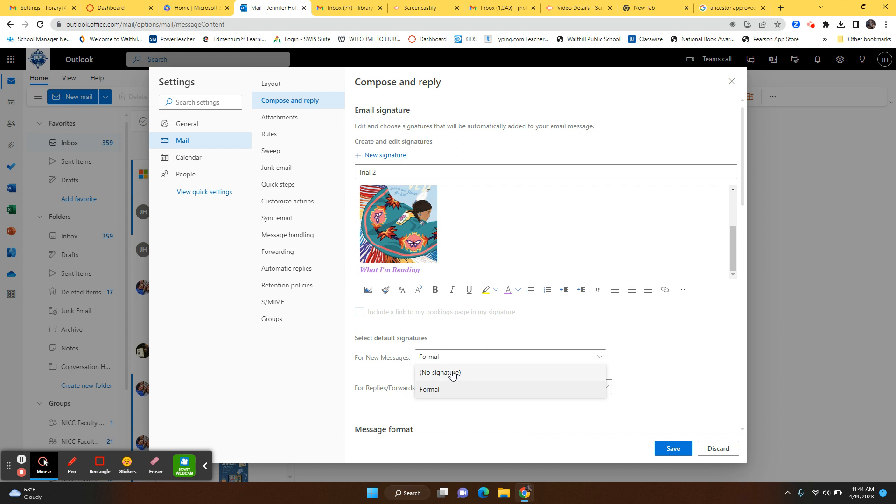
click(682, 334)
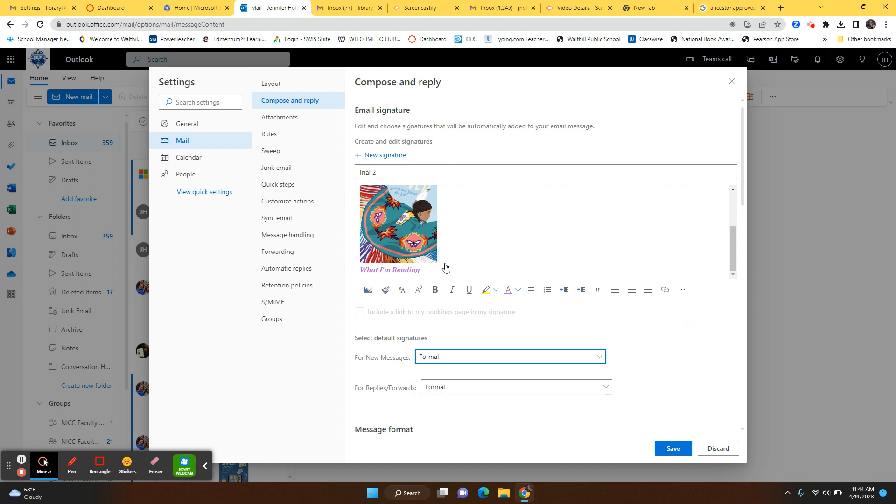
Step: Save the "Trial 2" signature and make it the saved default for both new messages and replies/forwards
click(674, 449)
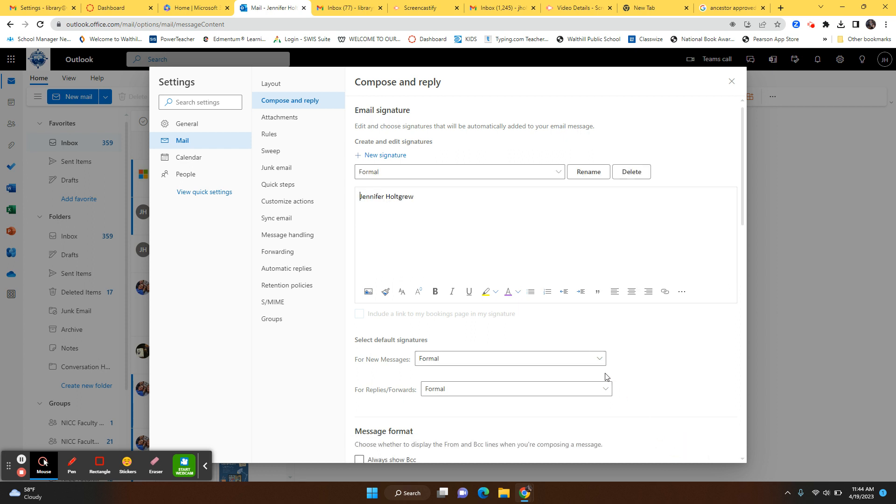
click(599, 361)
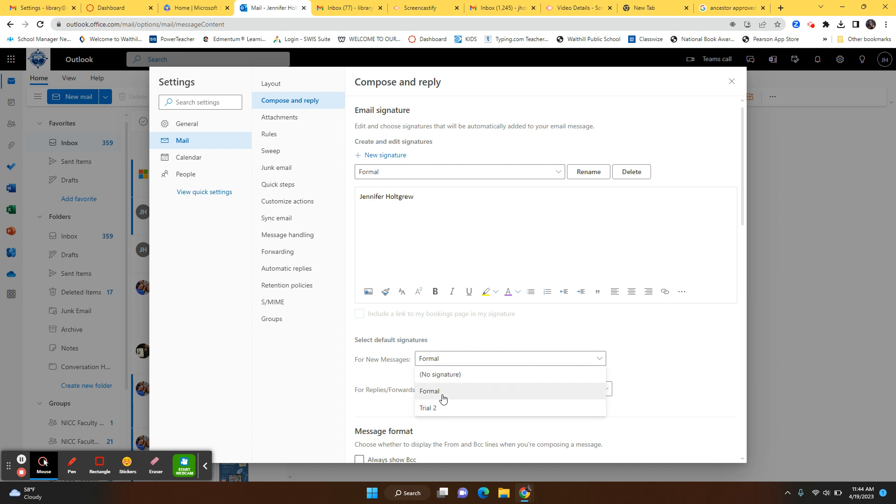
click(436, 409)
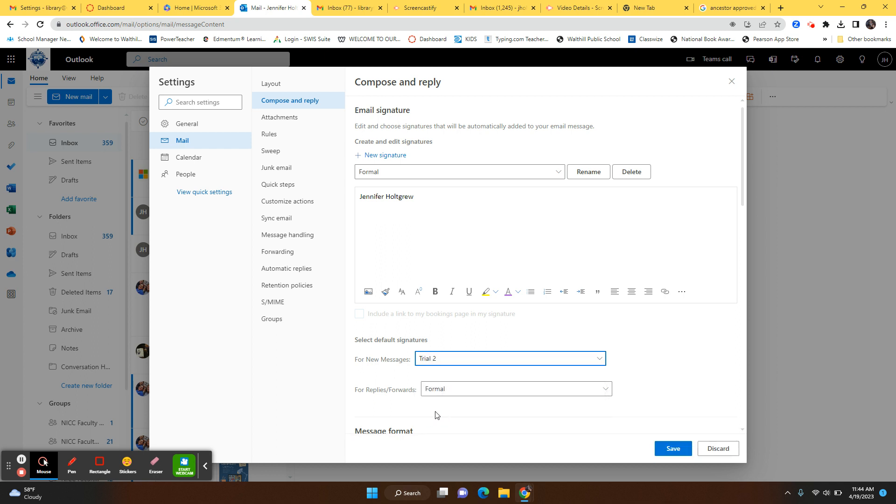
click(460, 392)
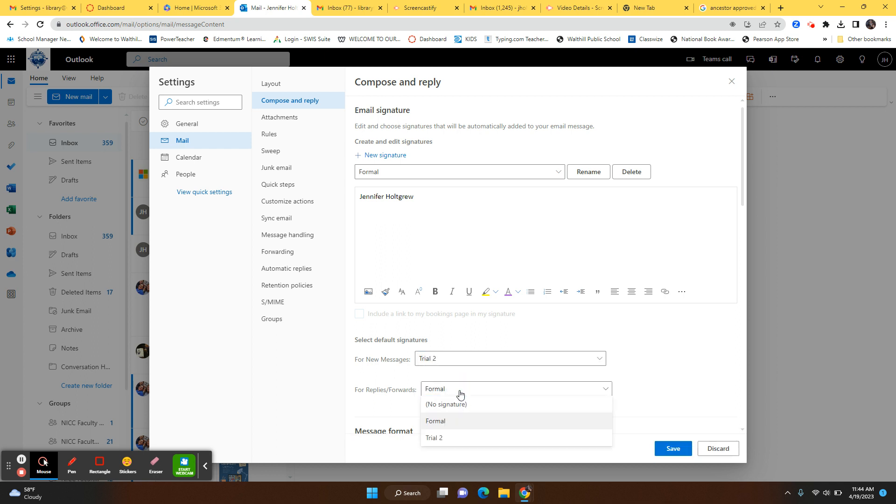
click(442, 439)
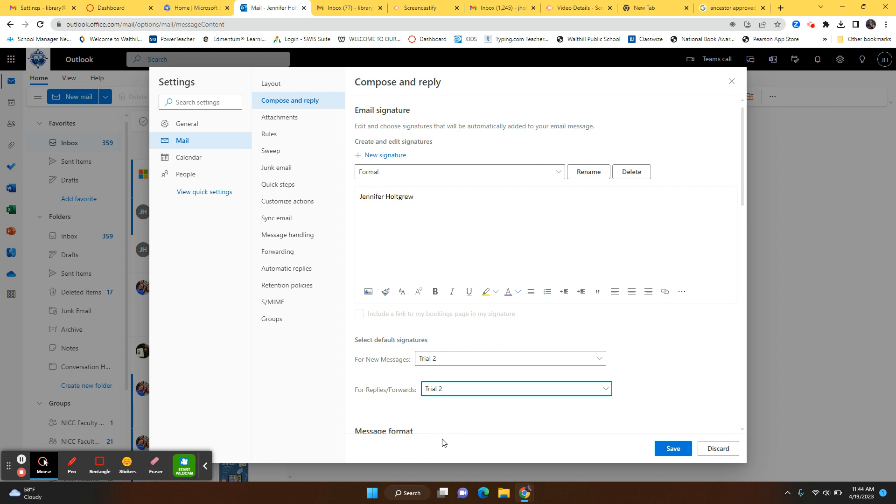
click(681, 453)
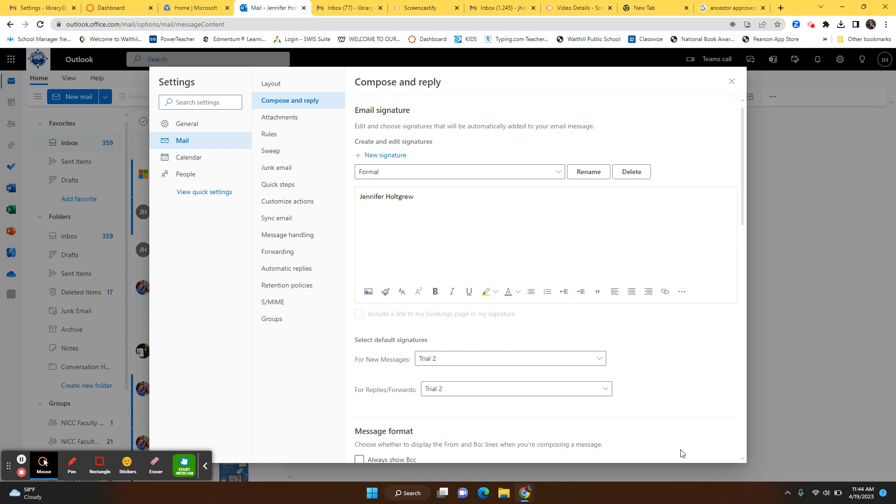
Step: Leave the settings and start a new mail message to check the default signature's image and text in it
click(733, 80)
click(80, 97)
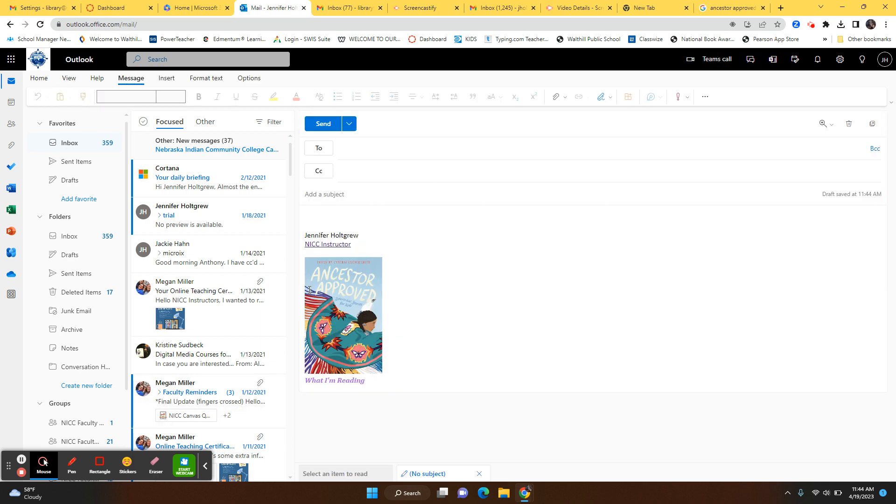
click(350, 319)
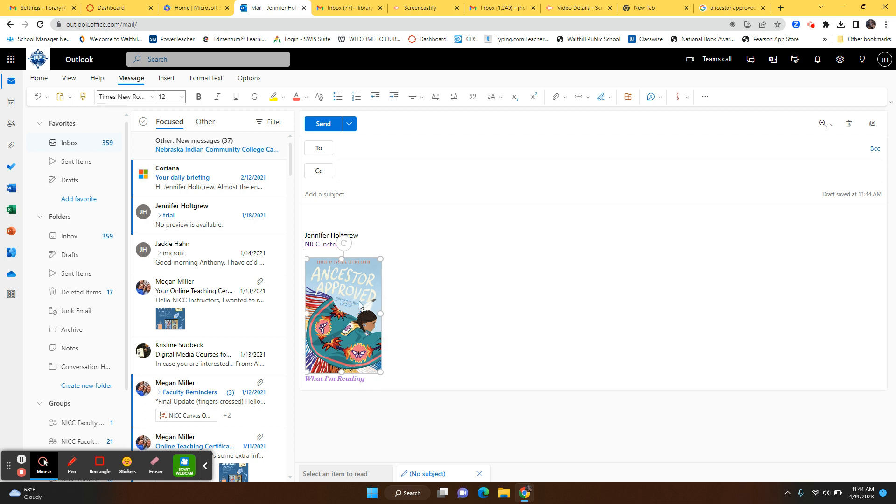
click(333, 234)
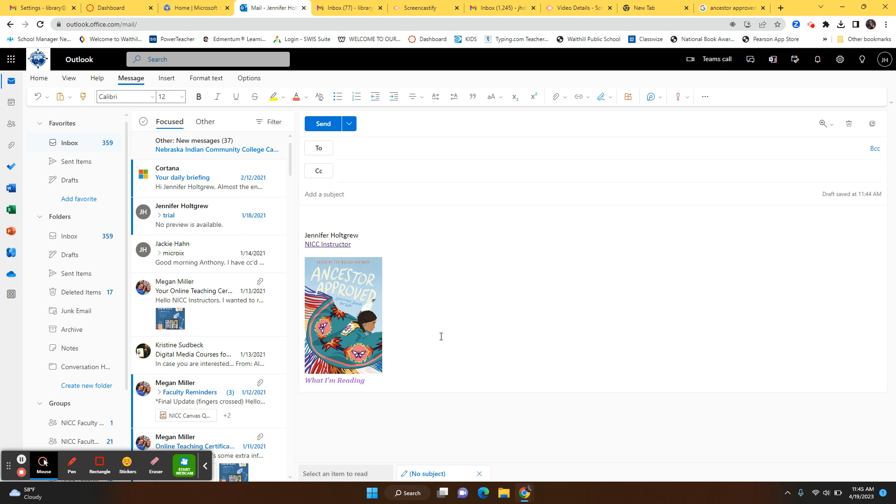
Step: Review the mail forwarding settings, including the forwarding address and the option to keep a copy, then close them without changes
click(840, 59)
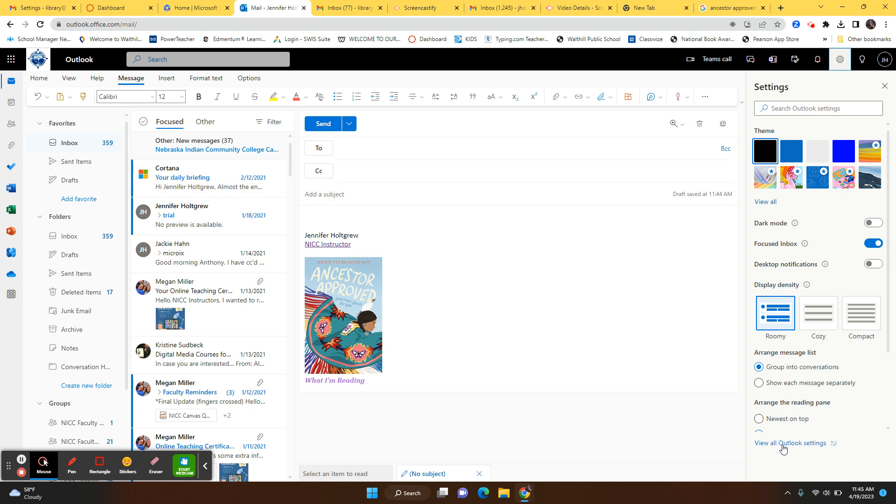
click(608, 436)
click(806, 443)
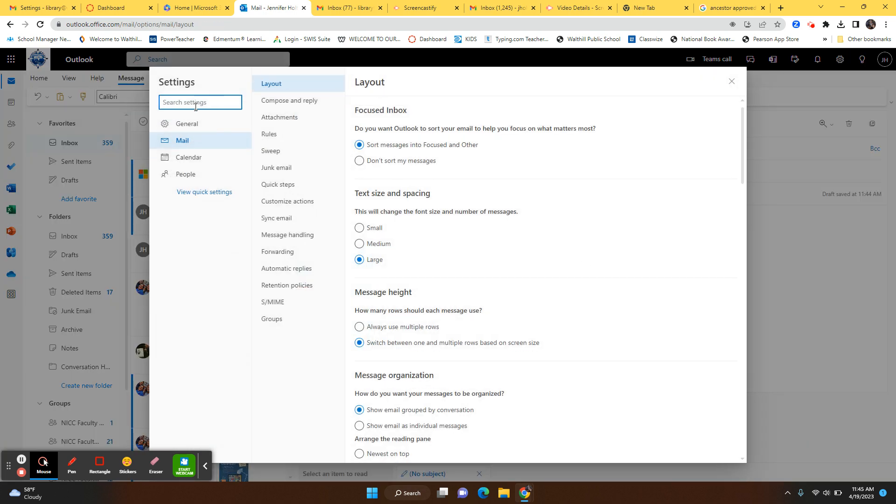
click(287, 258)
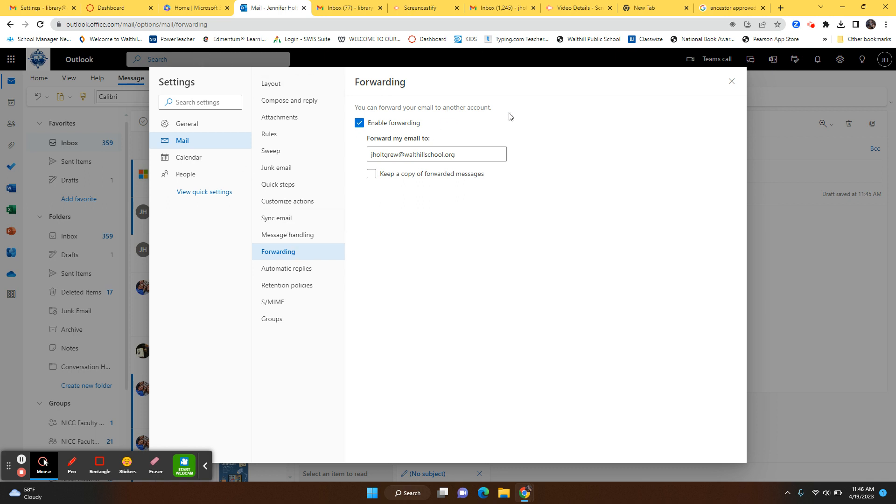
click(732, 83)
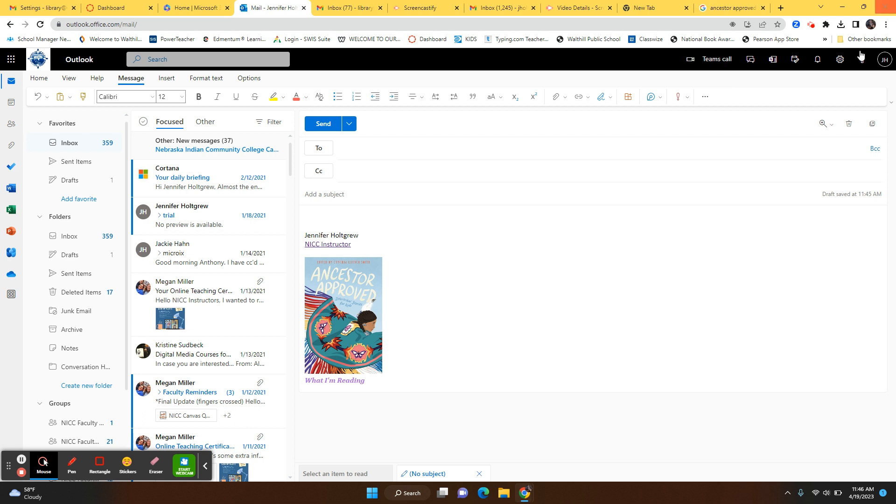
Step: Open the junk email options in the full Outlook mail settings
click(838, 62)
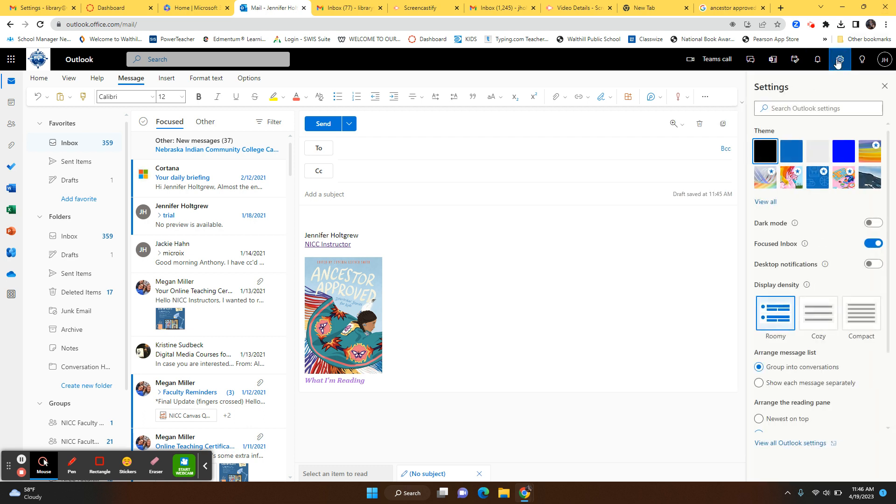
click(789, 442)
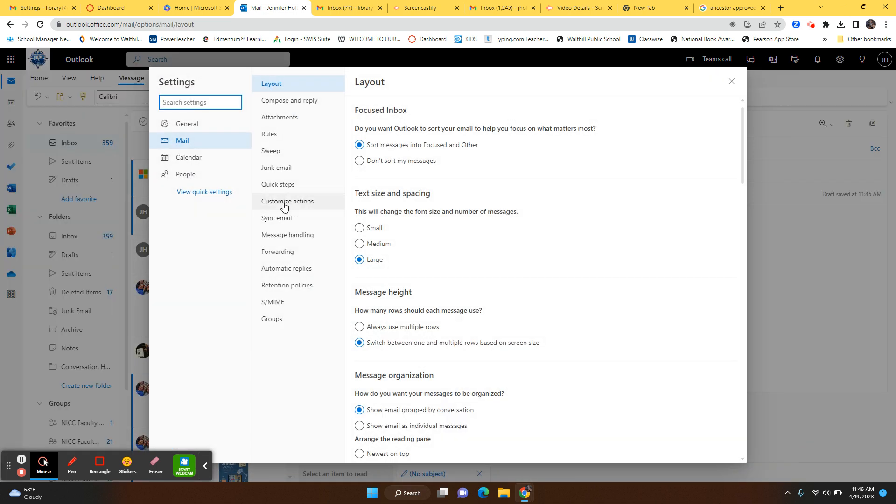
click(291, 173)
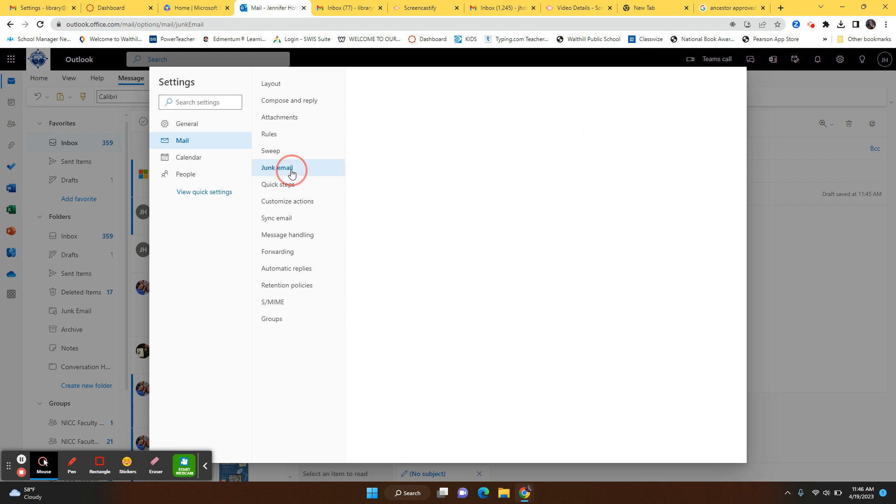